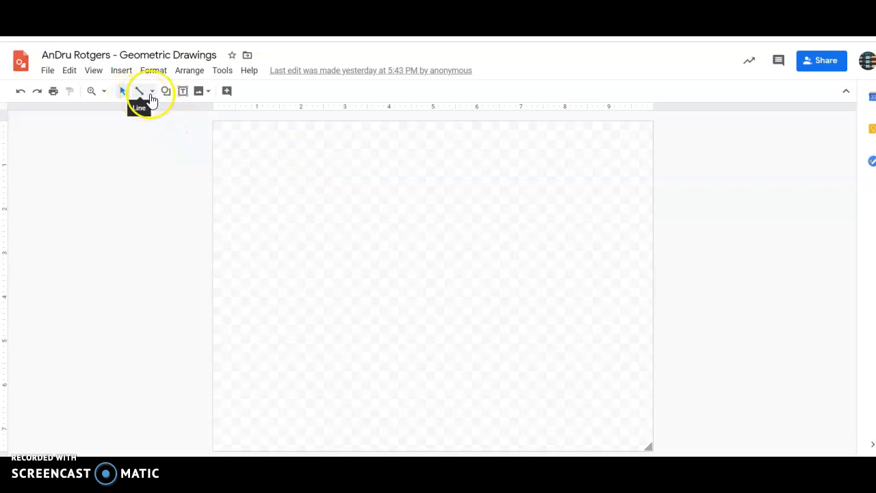
Step: Draw a roughly horizontal line about 4.4 inches long across the upper part of the canvas
click(152, 92)
click(157, 111)
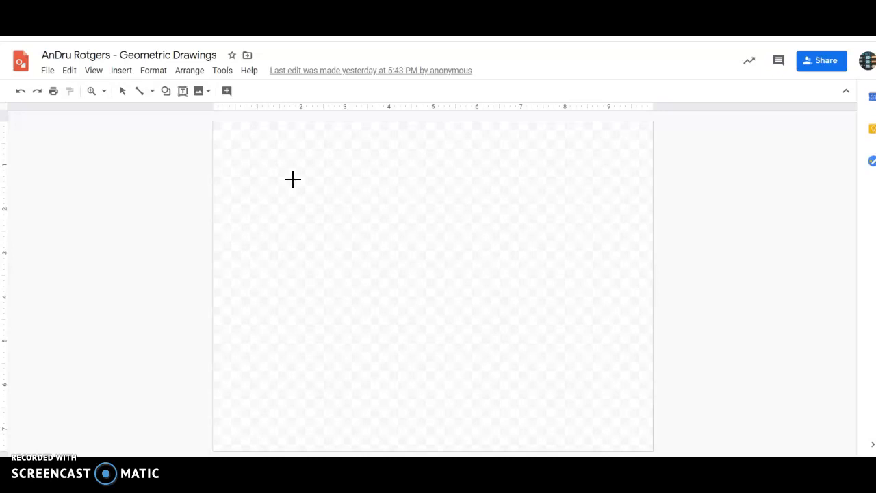
mouse_move(360, 179)
mouse_down()
mouse_move(446, 157)
mouse_move(475, 185)
mouse_move(485, 176)
mouse_up()
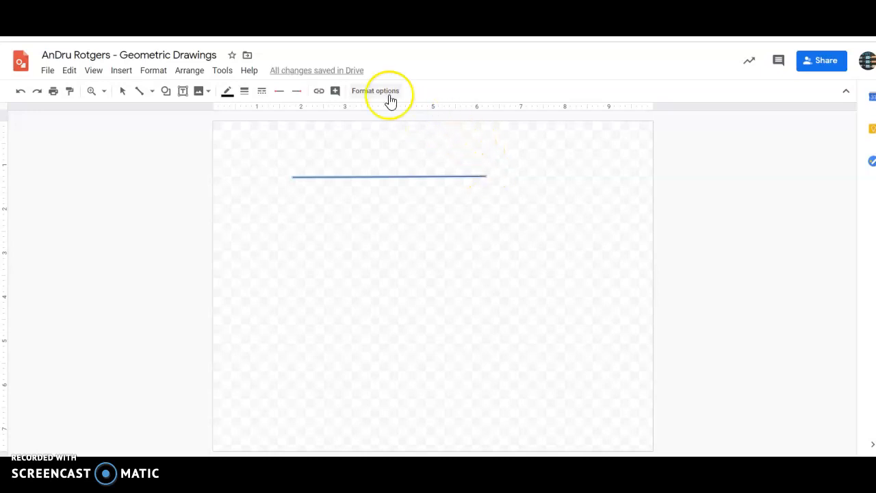
Step: Give the horizontal line a filled circle at both its start and its end
click(284, 94)
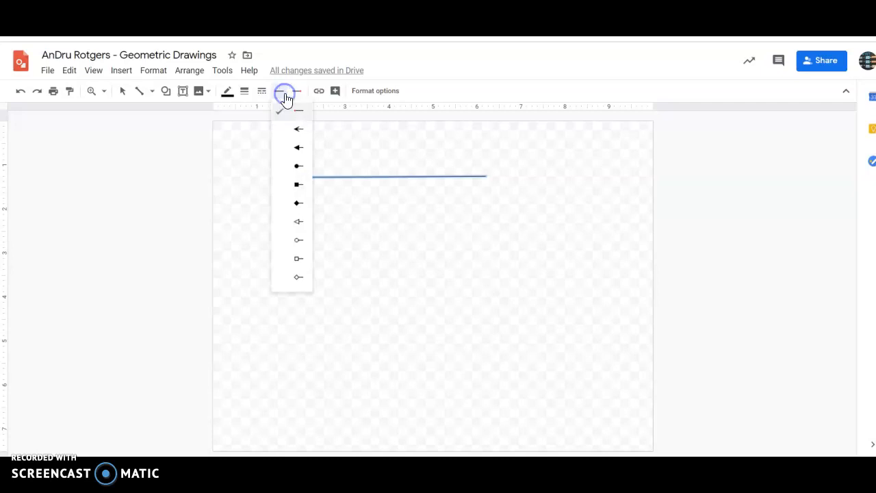
click(299, 168)
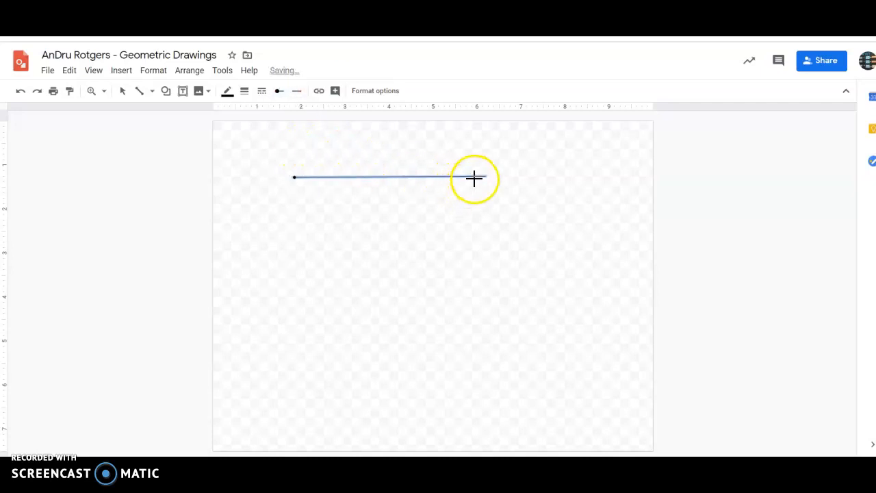
click(297, 91)
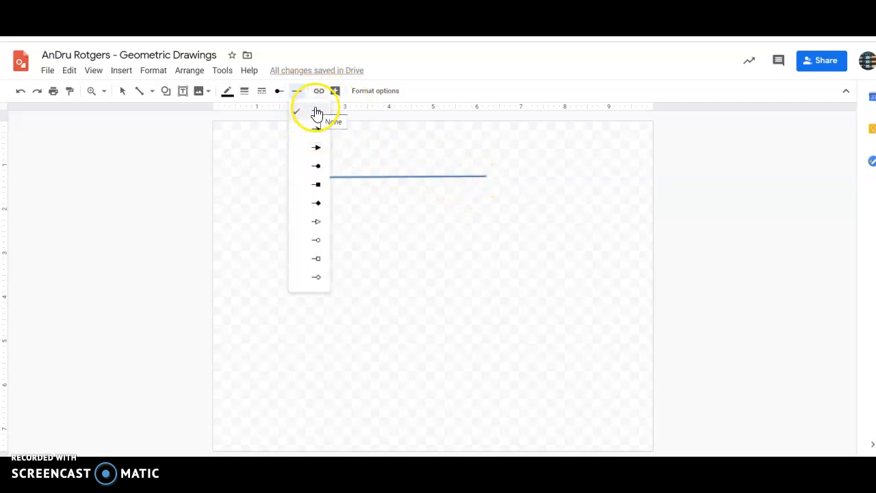
click(318, 111)
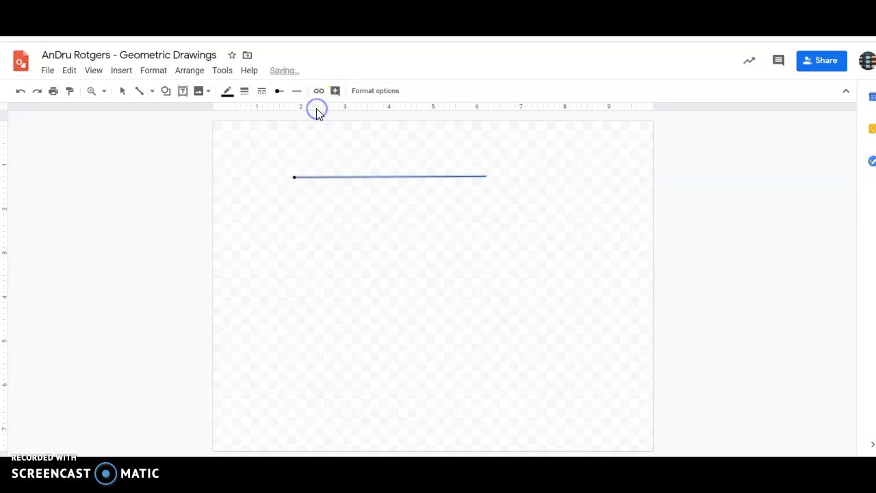
click(296, 91)
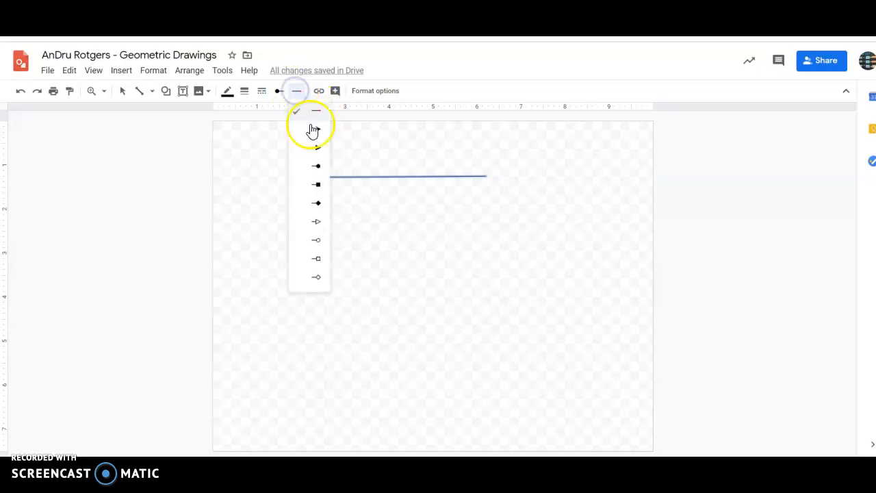
click(316, 166)
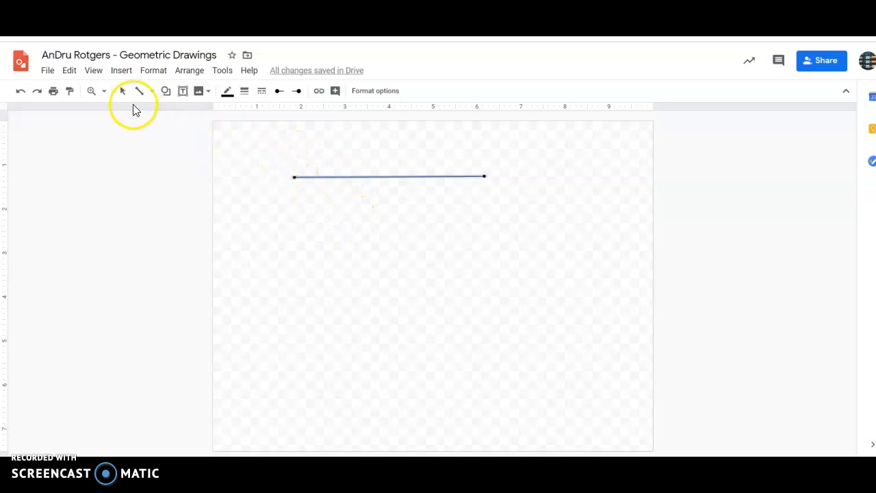
Step: Move the horizontal line right and slightly up, into the canvas's upper-right area
click(124, 94)
click(359, 177)
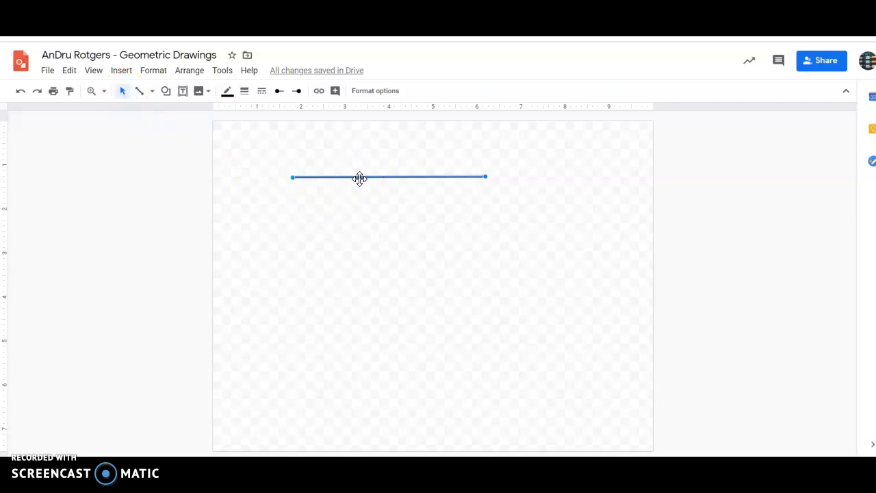
drag(360, 178, 483, 157)
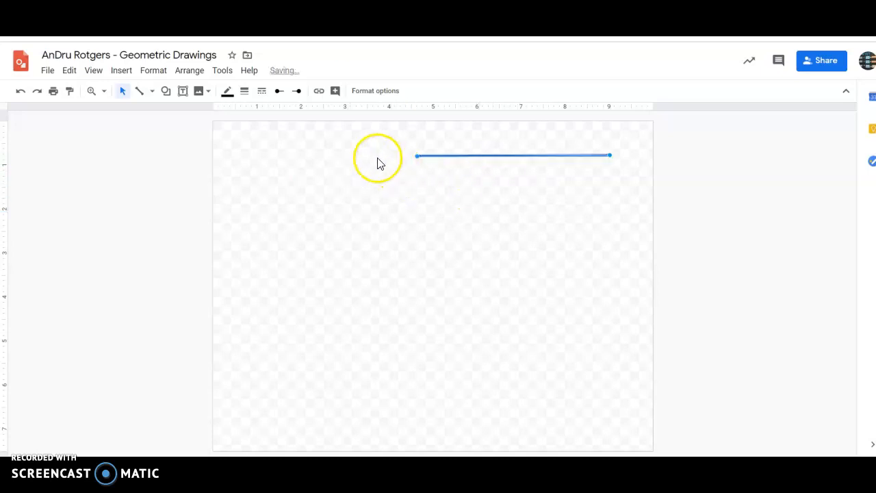
Step: Draw a near-vertical line about 2.4 inches long in the canvas's left half and end it with a filled arrow at the bottom
click(152, 92)
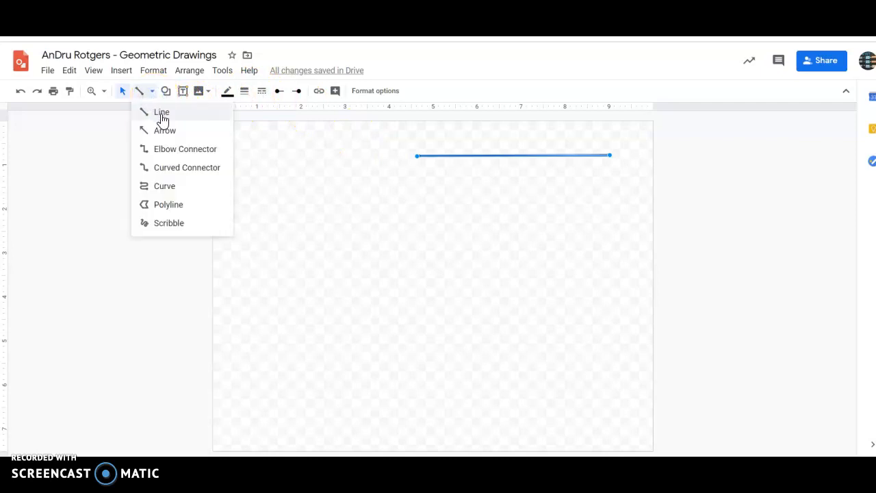
click(162, 113)
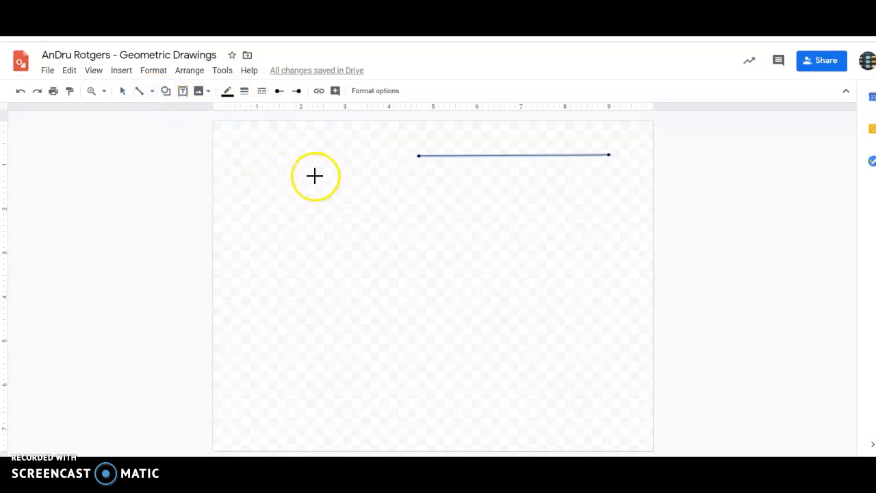
drag(313, 175, 314, 177)
drag(310, 241, 317, 284)
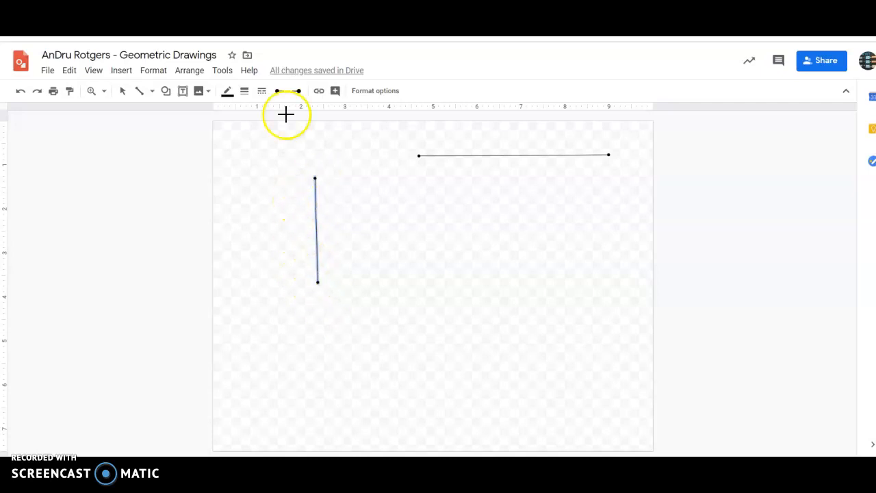
click(297, 91)
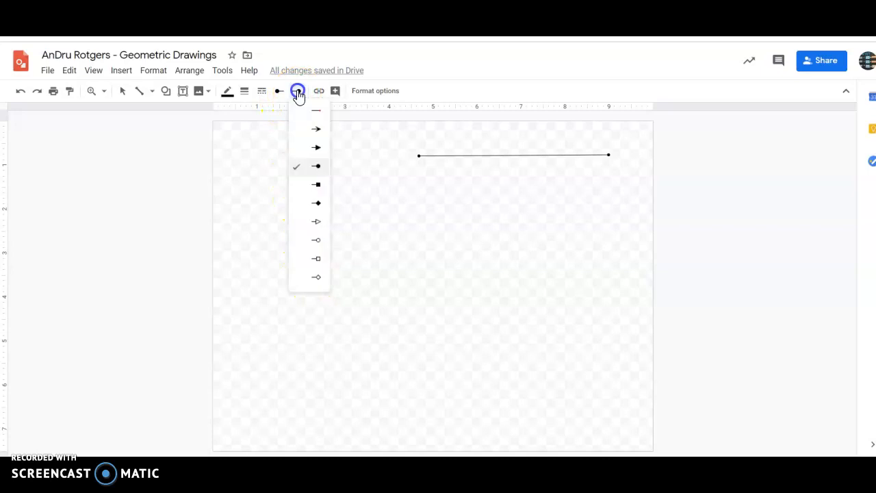
click(306, 147)
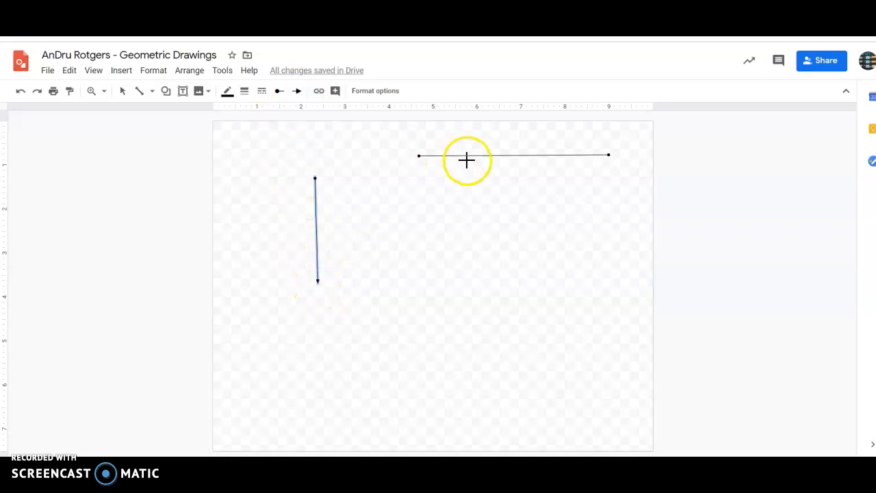
Step: Deselect the vertical line and draw a separate line about 3.4 inches long, sloping up to the right, near the canvas's centre
click(151, 92)
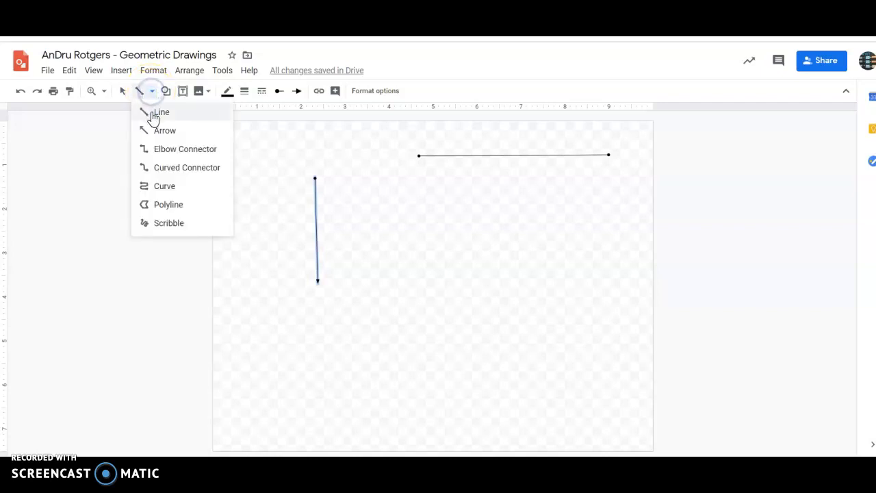
click(154, 112)
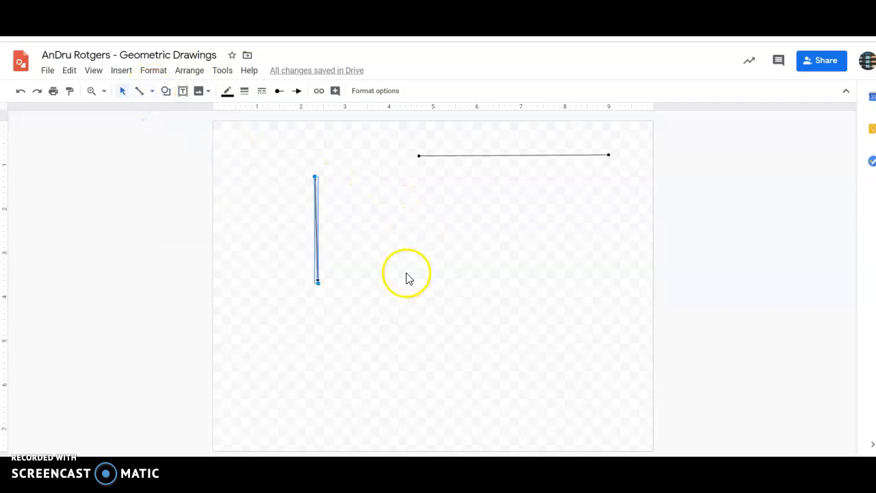
click(124, 92)
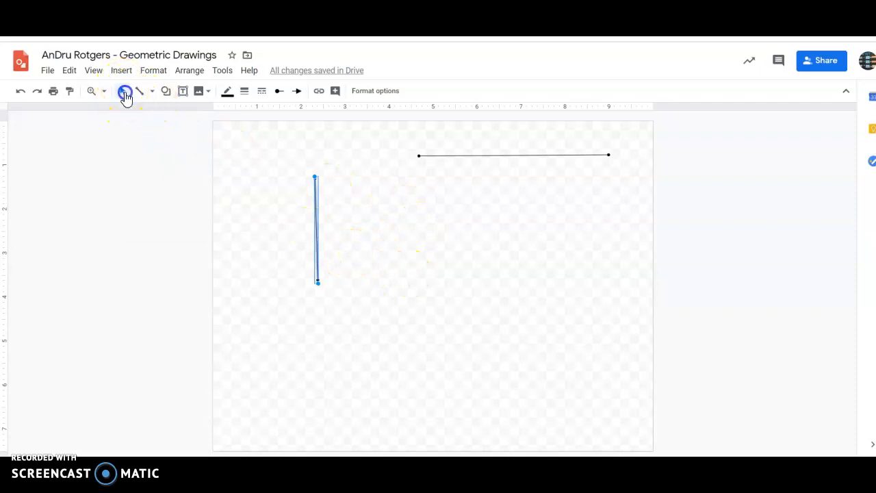
click(150, 94)
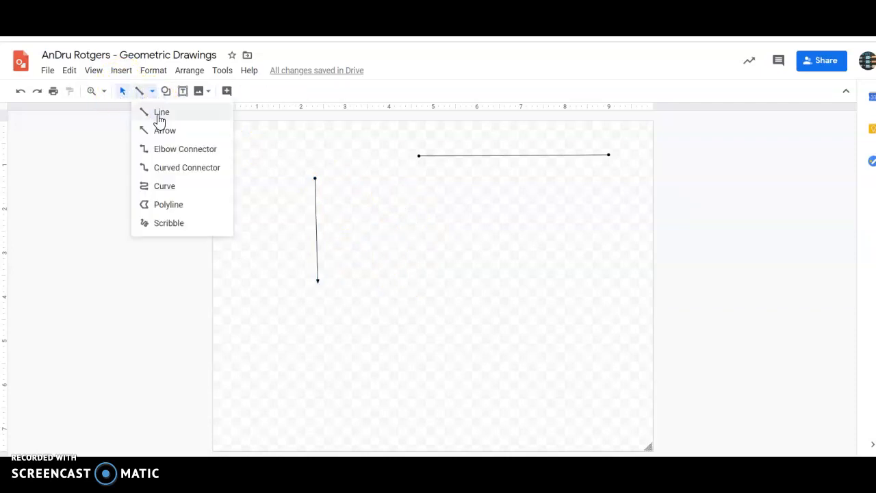
click(156, 113)
drag(403, 280, 551, 242)
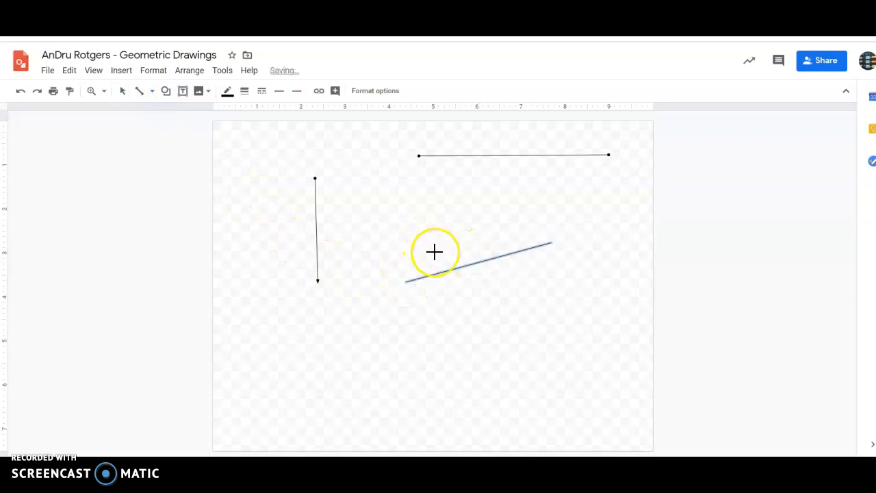
Step: Put filled arrows on both ends of the sloping line
click(280, 91)
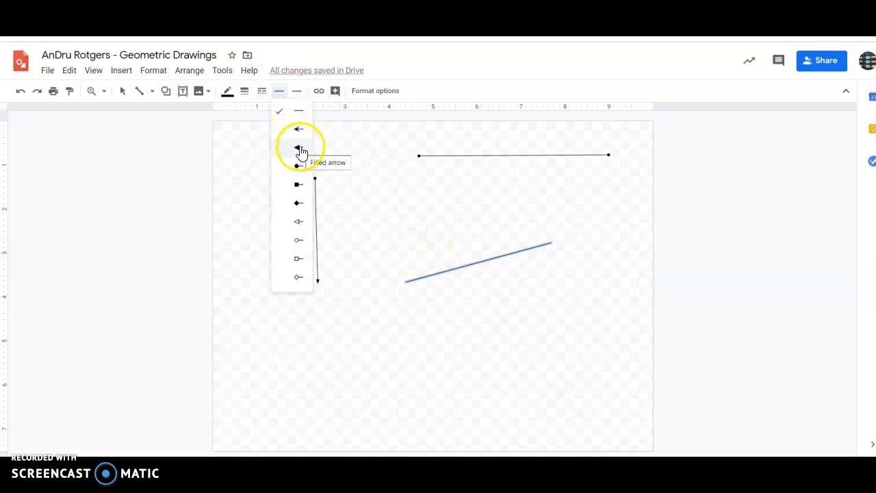
click(299, 149)
click(297, 91)
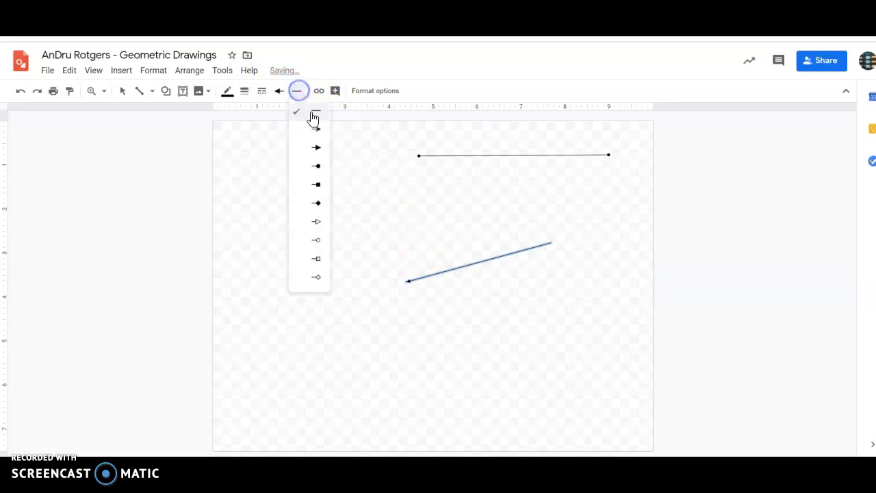
click(318, 148)
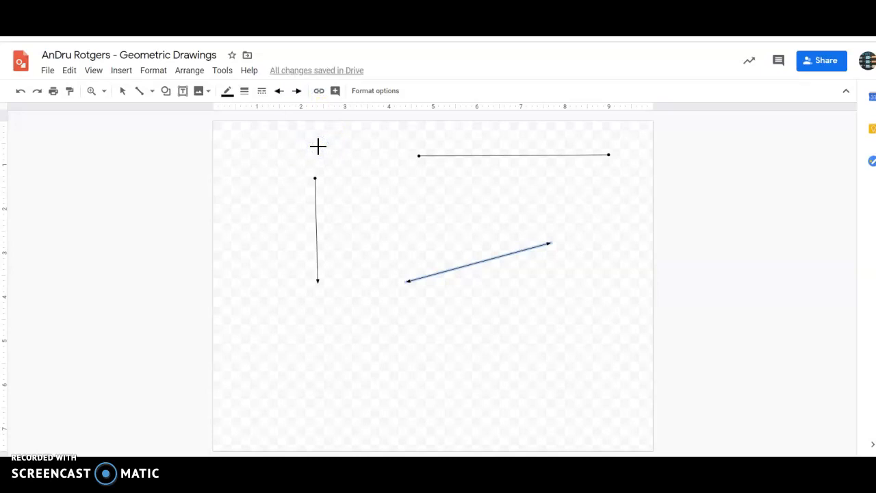
Step: Add a text label reading "Ray", narrow its box to fit the word, and place it left of the vertical ray
click(184, 98)
drag(245, 140, 357, 163)
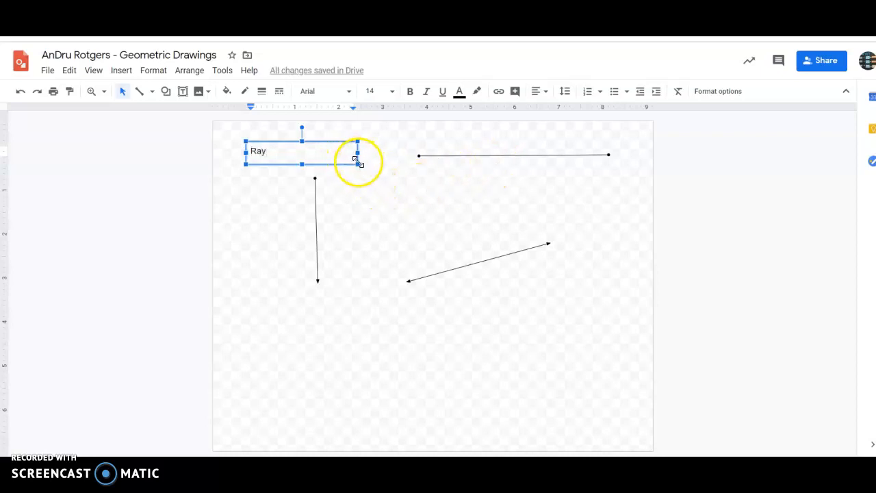
drag(358, 154, 276, 160)
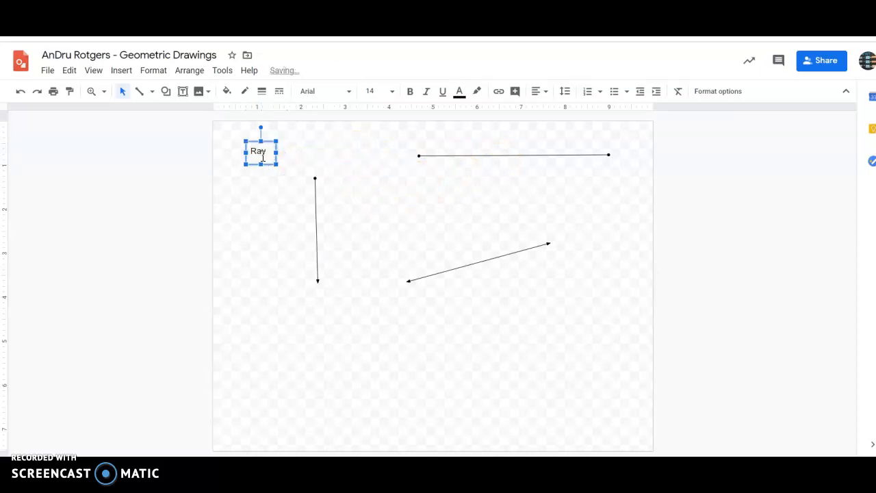
click(267, 159)
drag(268, 159, 293, 220)
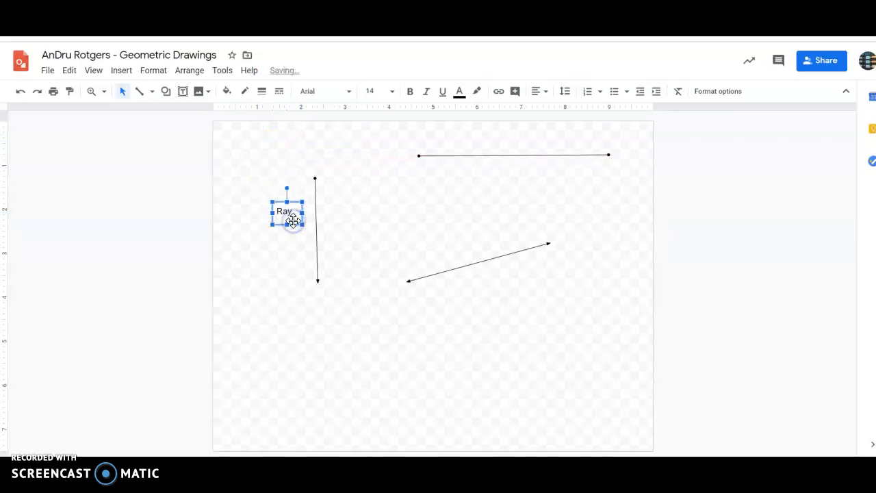
Step: Add a "Line segment" text label in a box narrowed to the text, centred beneath the horizontal line
click(183, 91)
drag(417, 169, 541, 189)
text(Line segment)
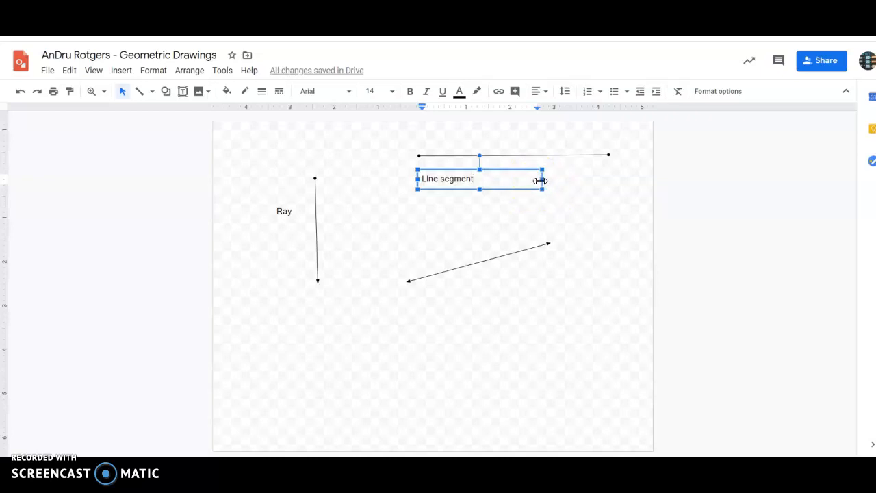
click(527, 185)
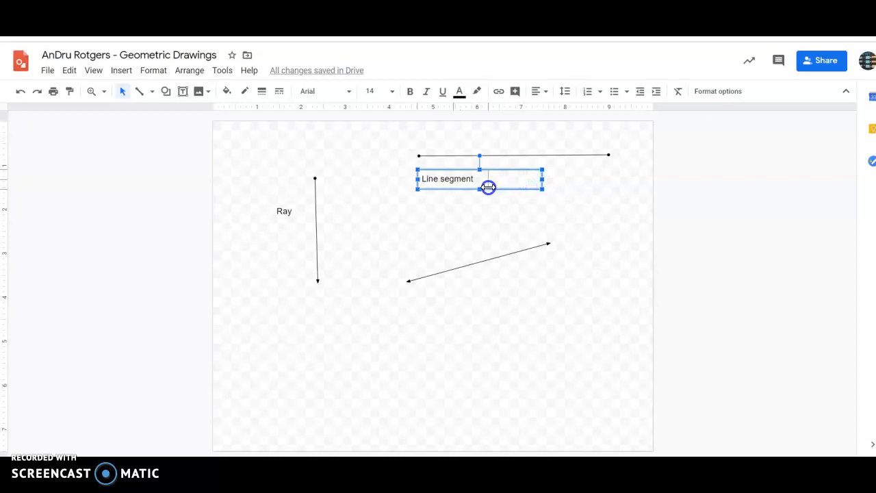
drag(481, 187, 481, 187)
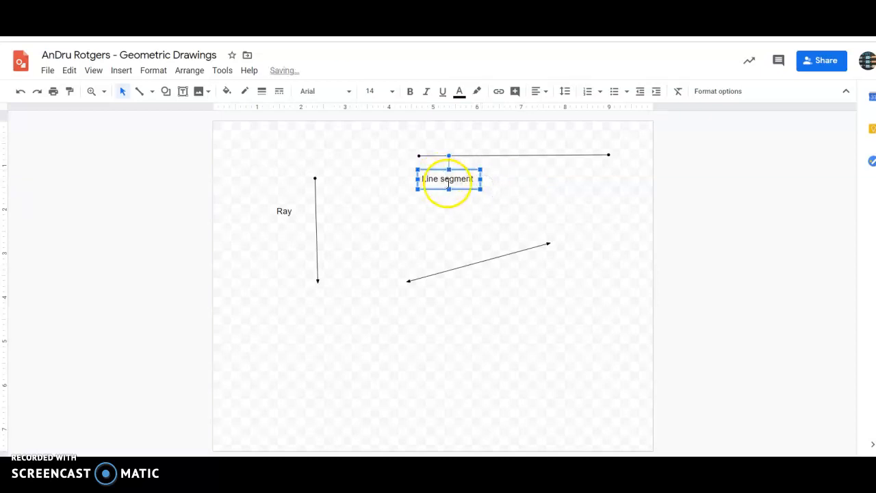
drag(456, 186, 516, 184)
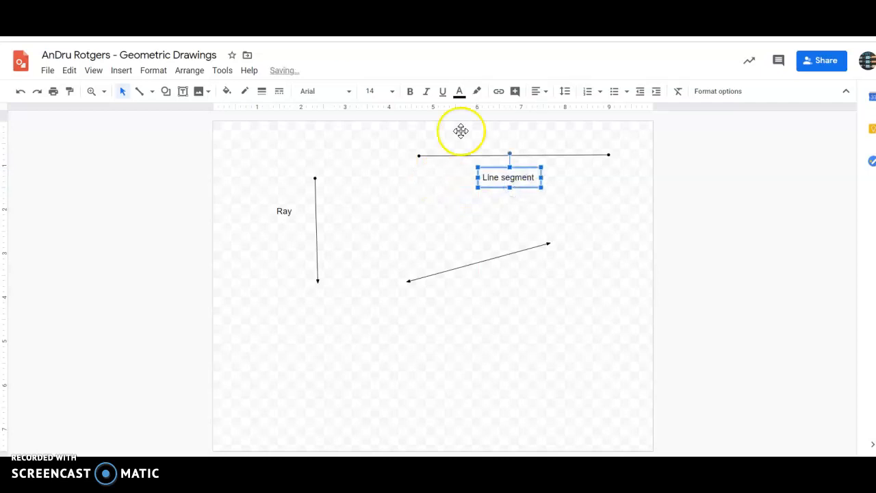
Step: Draw a square about 1.6 inches wide in the lower middle of the canvas and fill it with solid orange
click(166, 92)
mouse_move(188, 113)
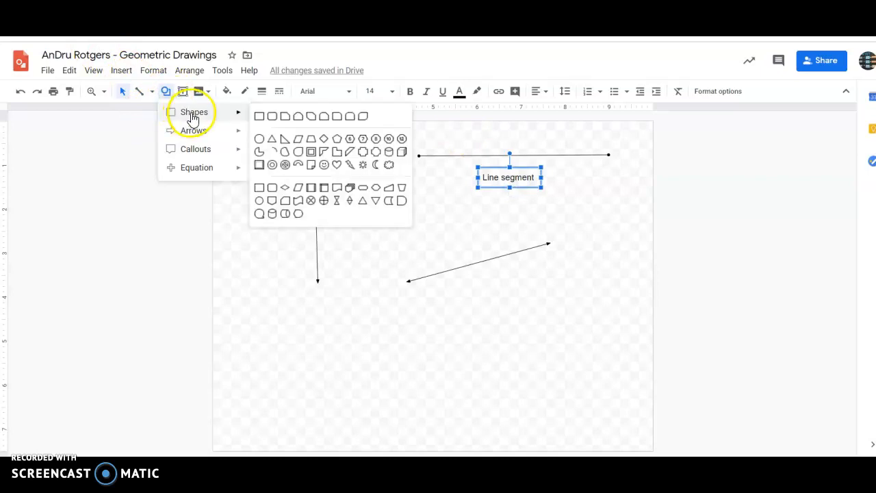
click(260, 117)
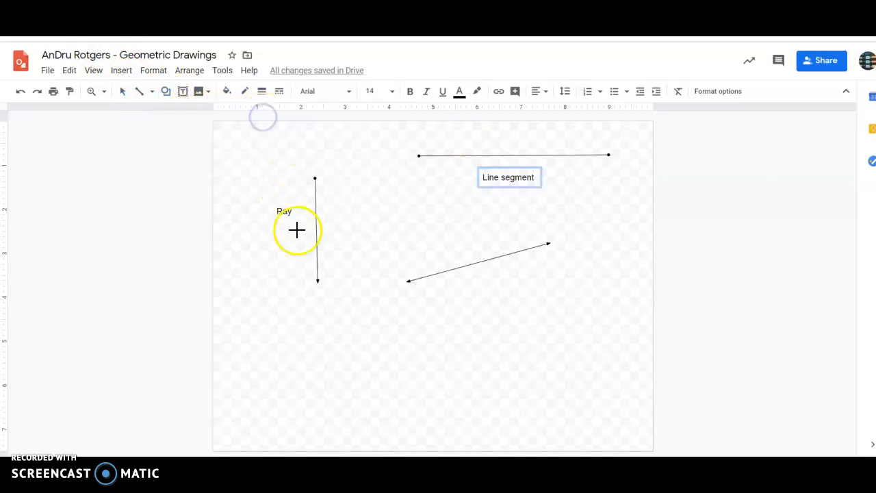
mouse_move(347, 315)
mouse_down()
mouse_move(403, 354)
mouse_move(417, 382)
mouse_up()
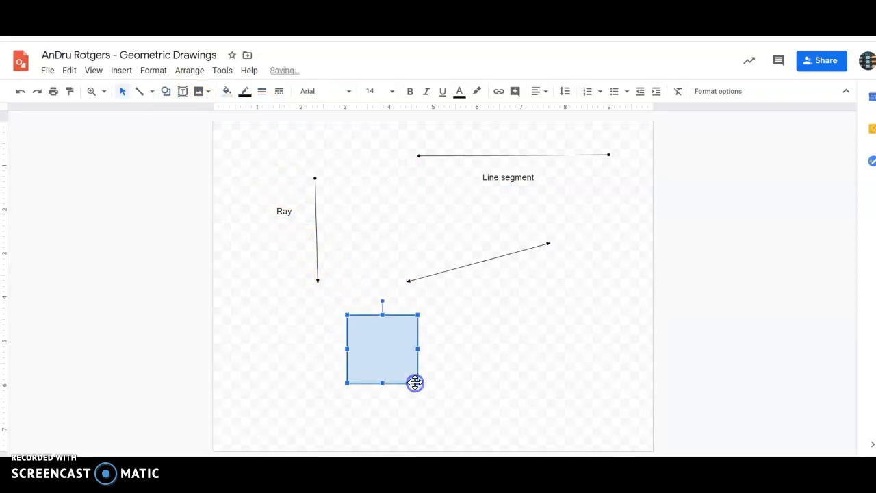
click(228, 94)
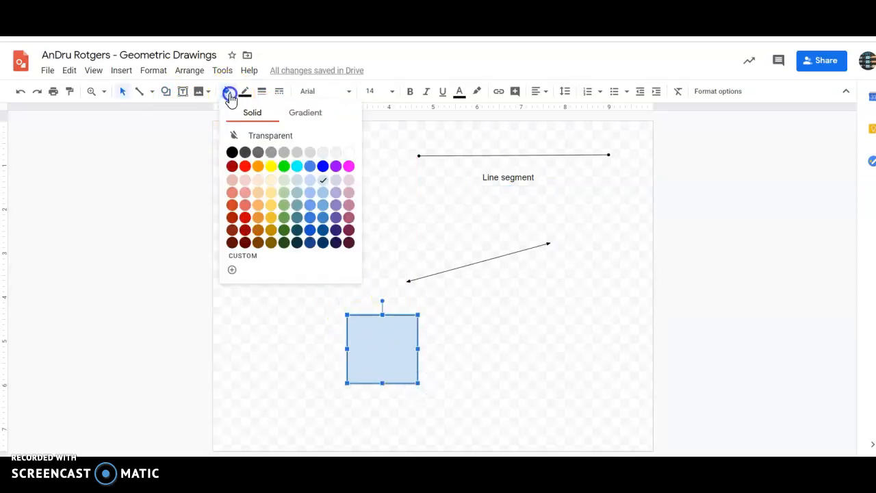
click(258, 165)
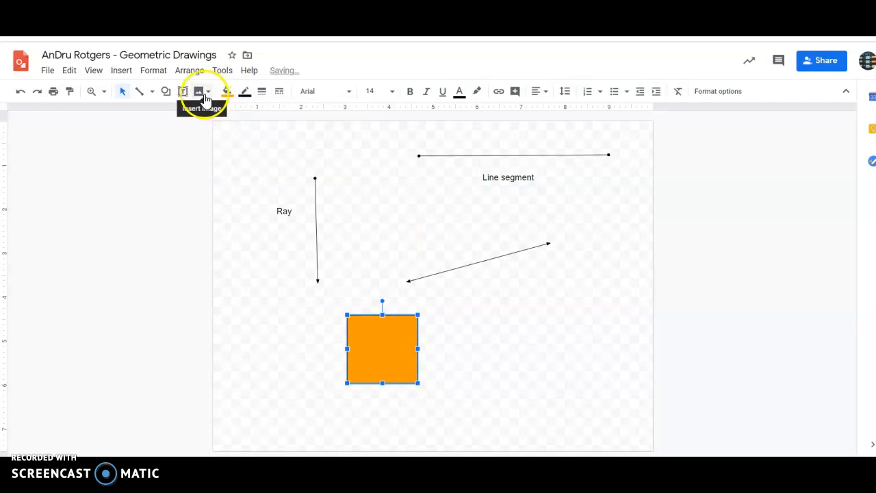
Step: Draw a circle about 1.65 inches wide to the right of the orange square and fill it with solid red
click(166, 93)
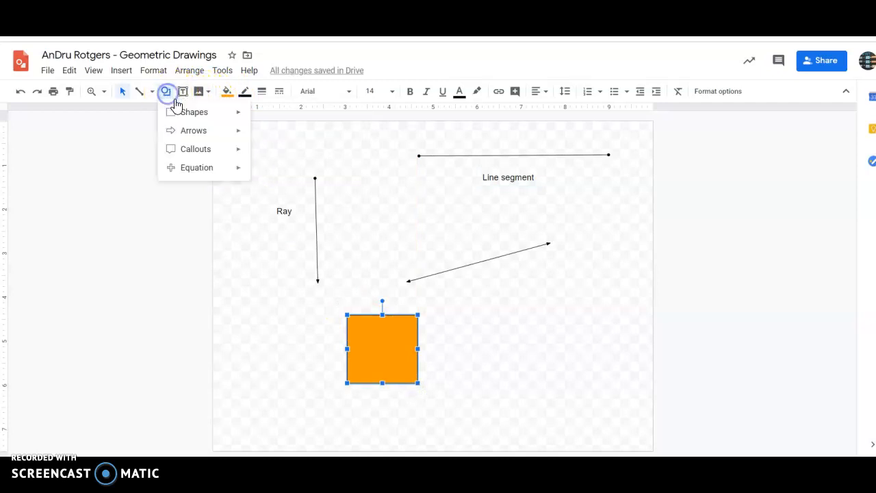
mouse_move(188, 113)
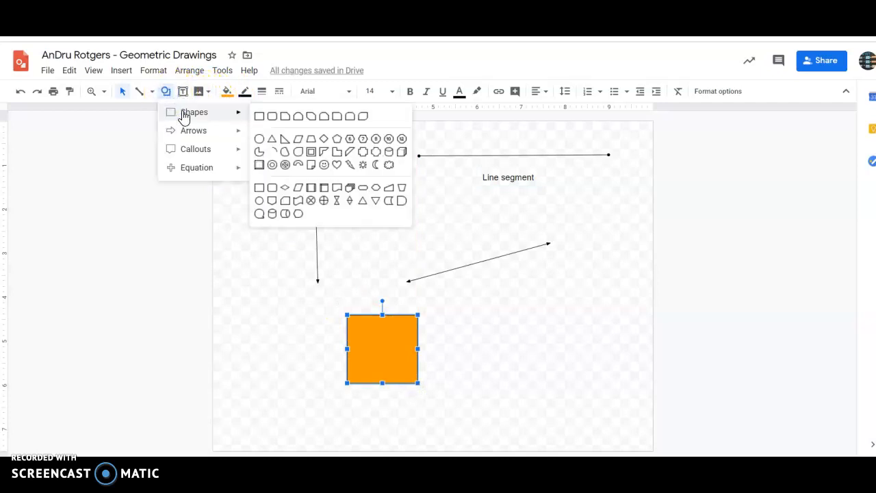
click(257, 139)
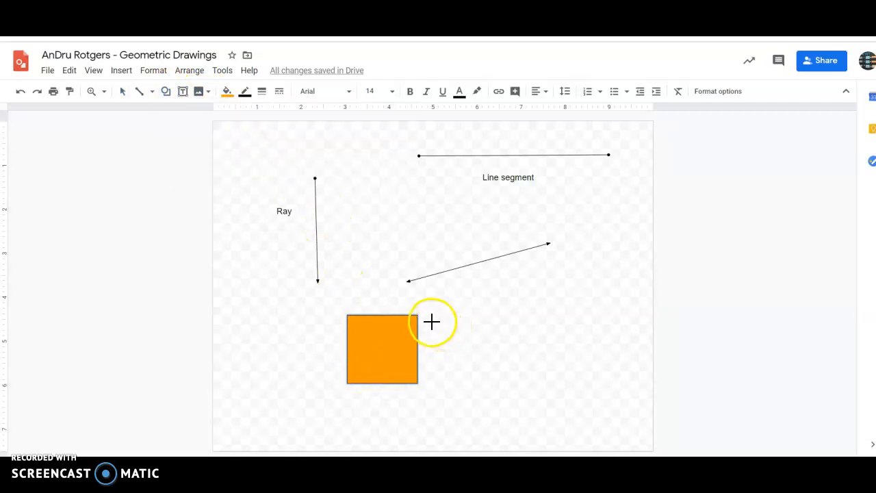
drag(440, 324, 512, 395)
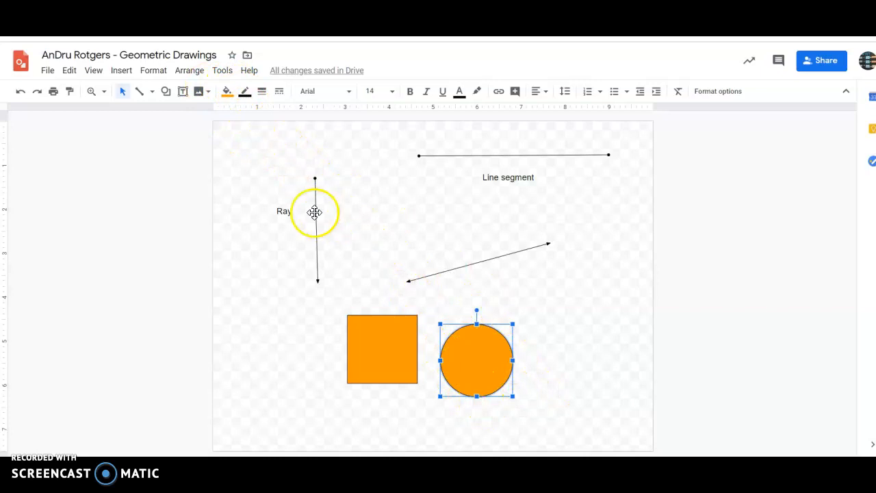
click(226, 92)
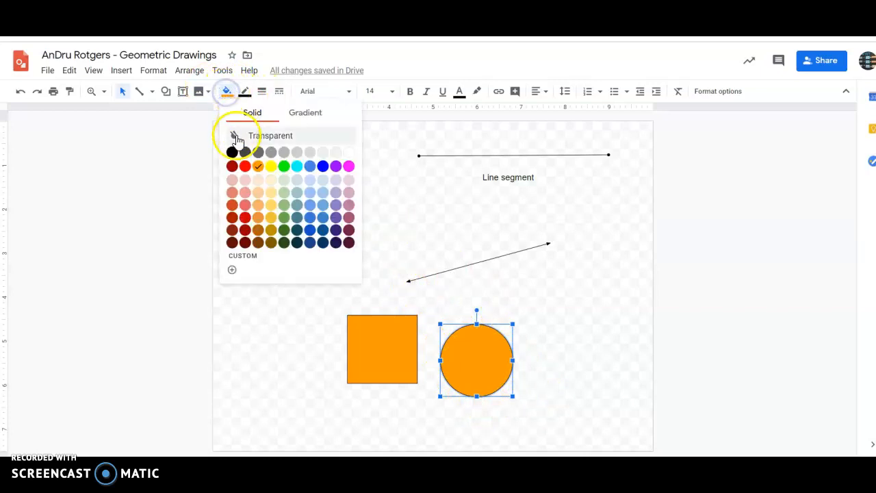
click(245, 166)
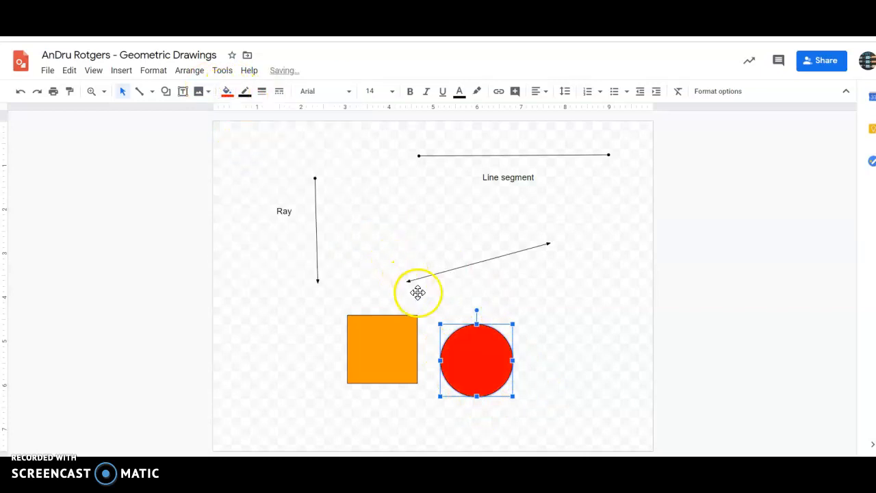
click(451, 303)
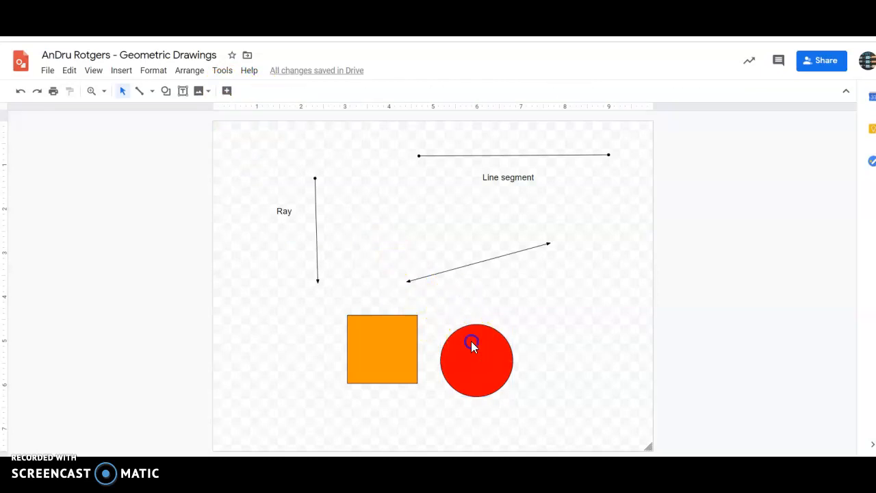
Step: Move the red circle up and left so that it touches the right edge of the orange square
click(470, 342)
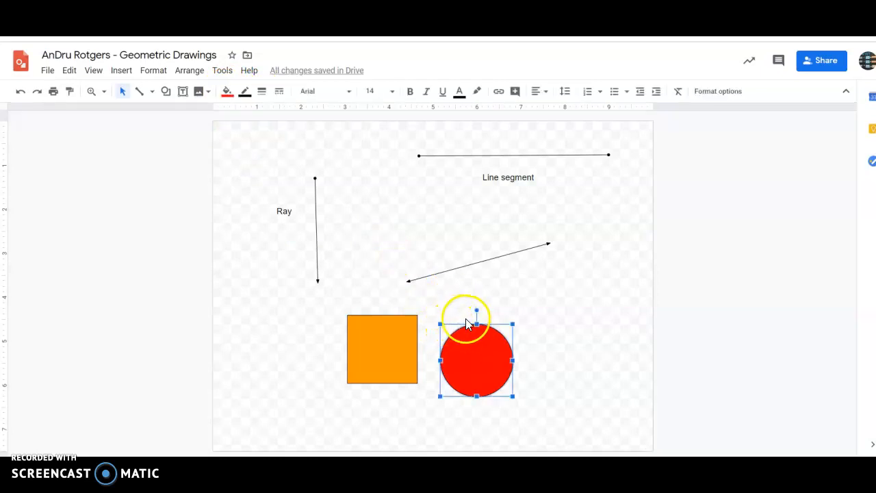
drag(488, 342, 465, 325)
click(527, 329)
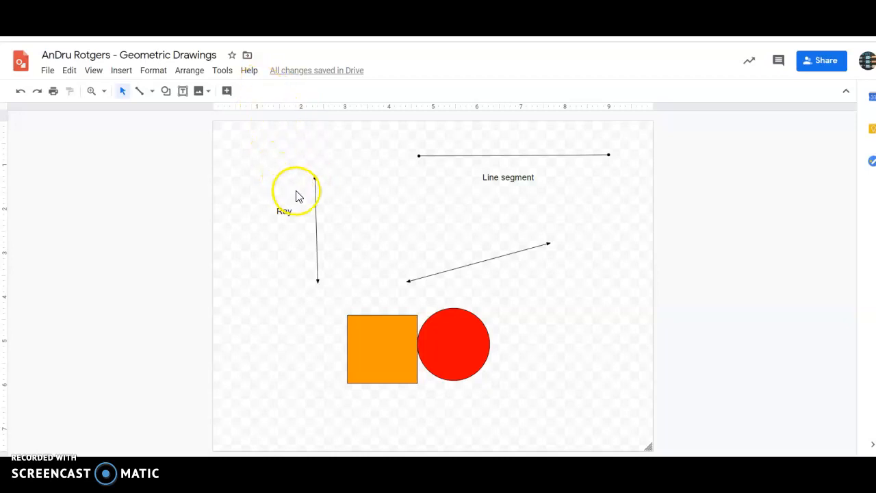
Step: Move the orange square up about 0.1 inch so its centre is level with the red circle's centre
click(315, 215)
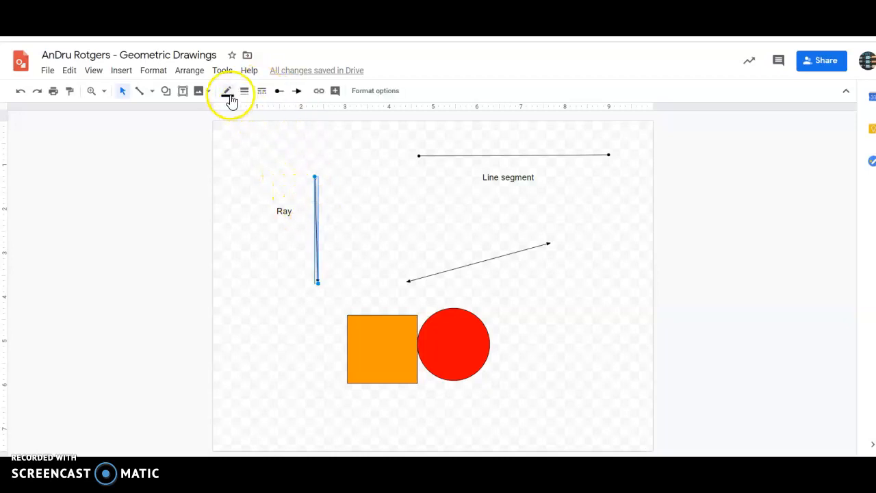
click(368, 361)
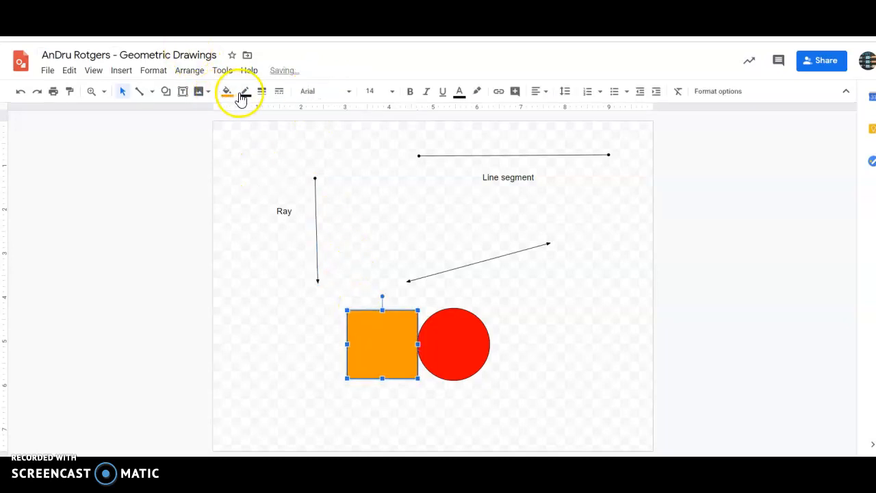
Step: Select the "Ray" text label beside the vertical ray for text editing
click(283, 209)
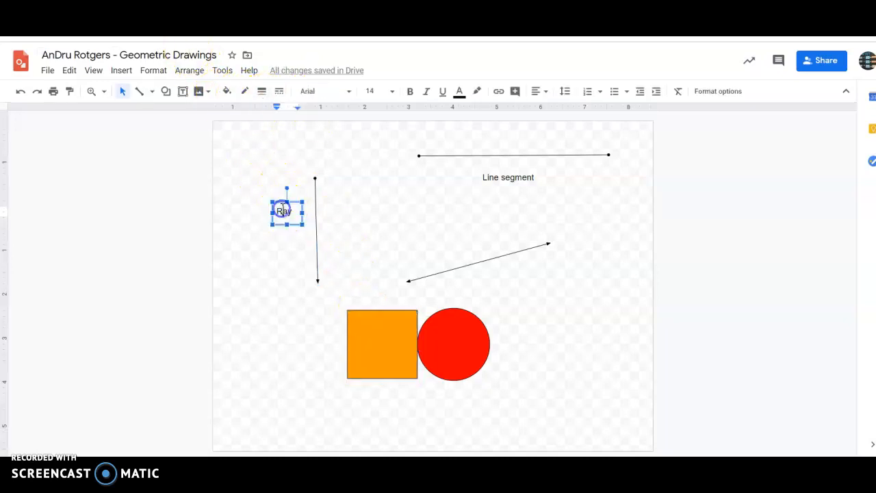